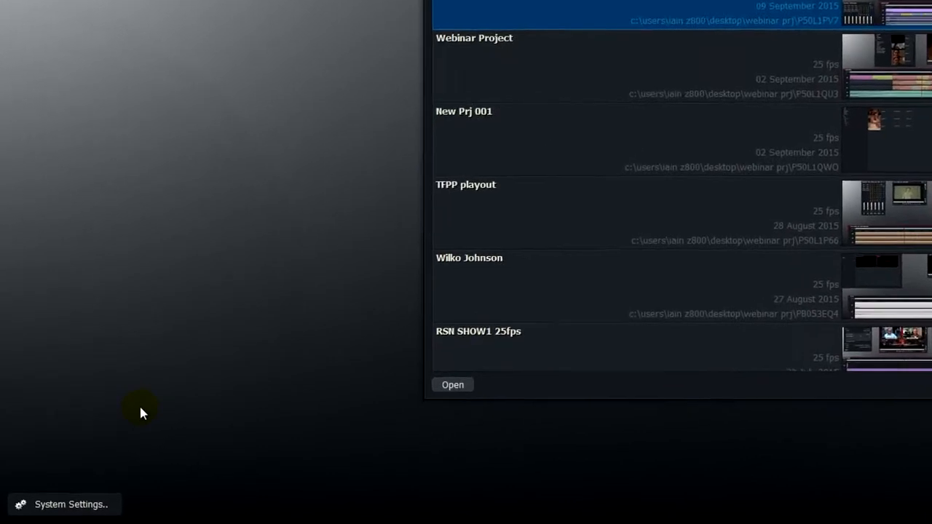
- In System Settings, set Fullscreen window to No so Lightworks runs windowed on Windows
{"action": "left_click", "coordinate": [125, 498]}
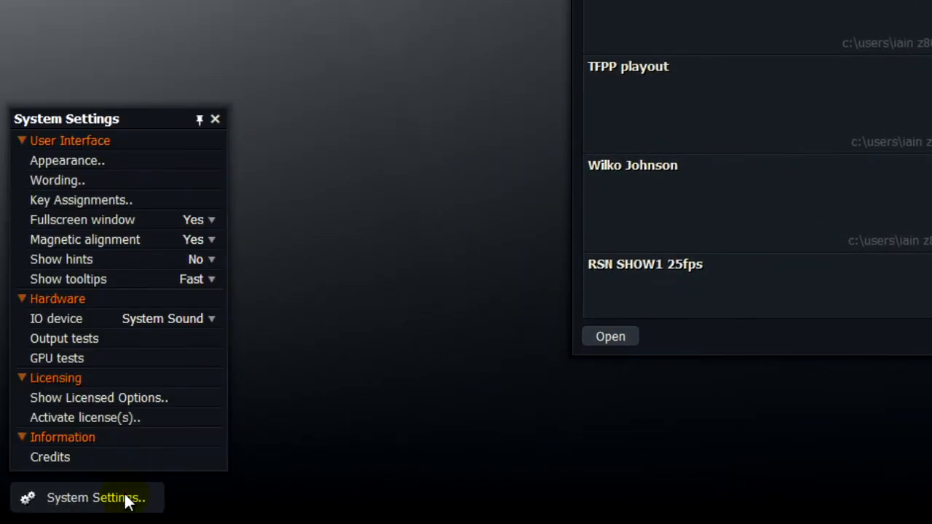
{"action": "left_click", "coordinate": [212, 220]}
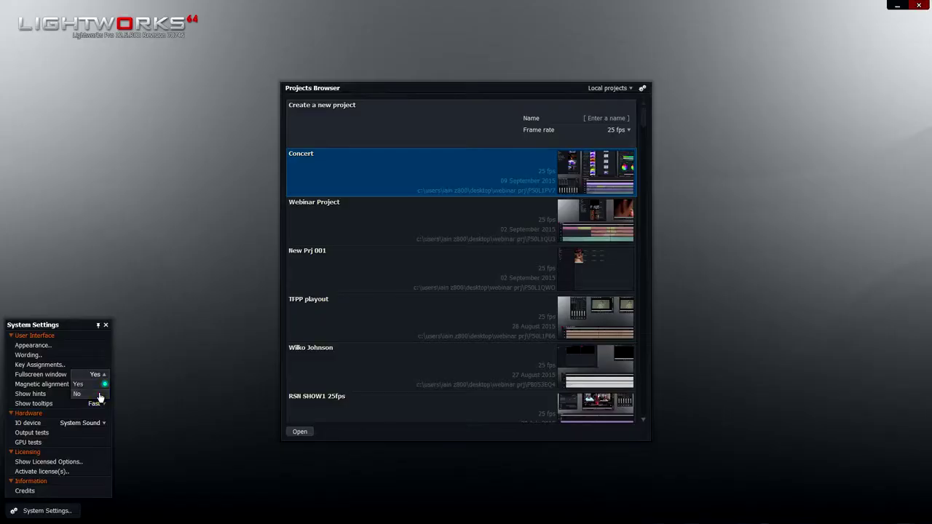
{"action": "left_click", "coordinate": [100, 395]}
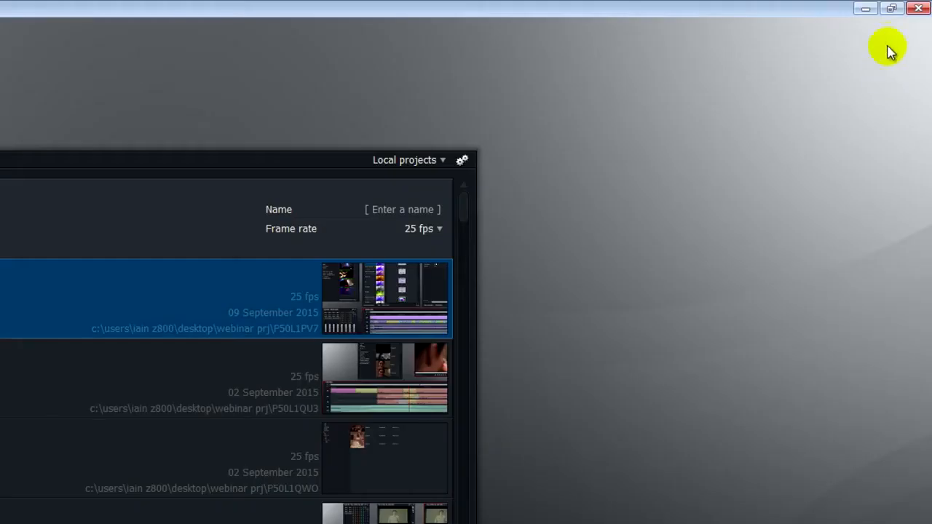
- Restore and drag the window to span both monitors, then open the Concert project
{"action": "left_click", "coordinate": [891, 9]}
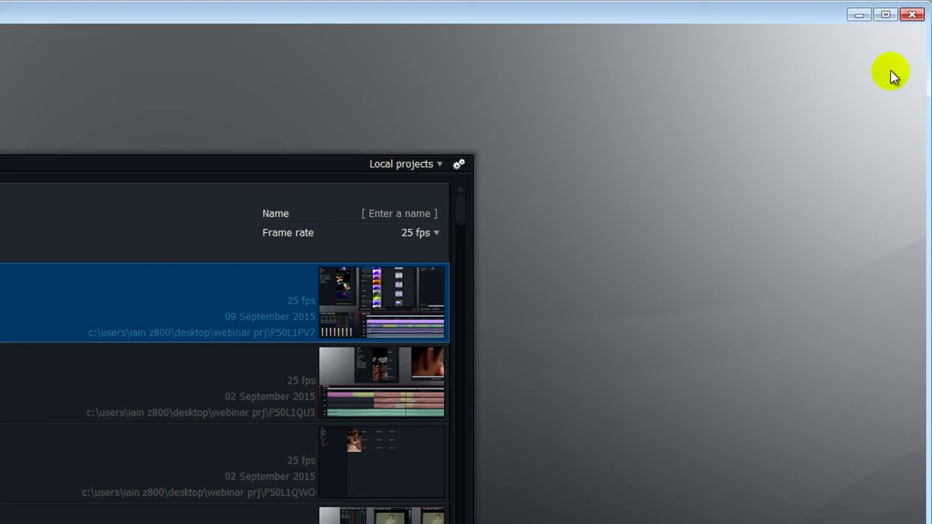
{"action": "left_click_drag", "start_coordinate": [917, 182], "coordinate": [579, 188]}
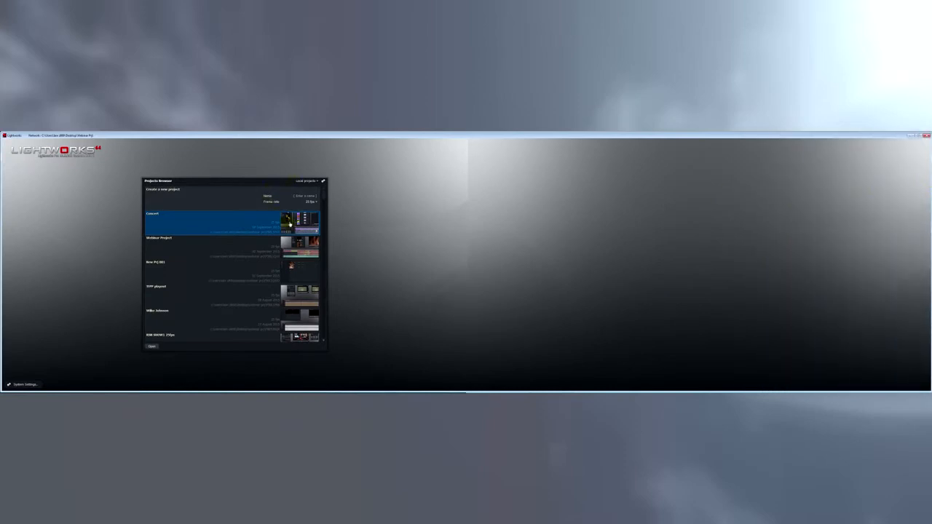
{"action": "double_click", "coordinate": [288, 219]}
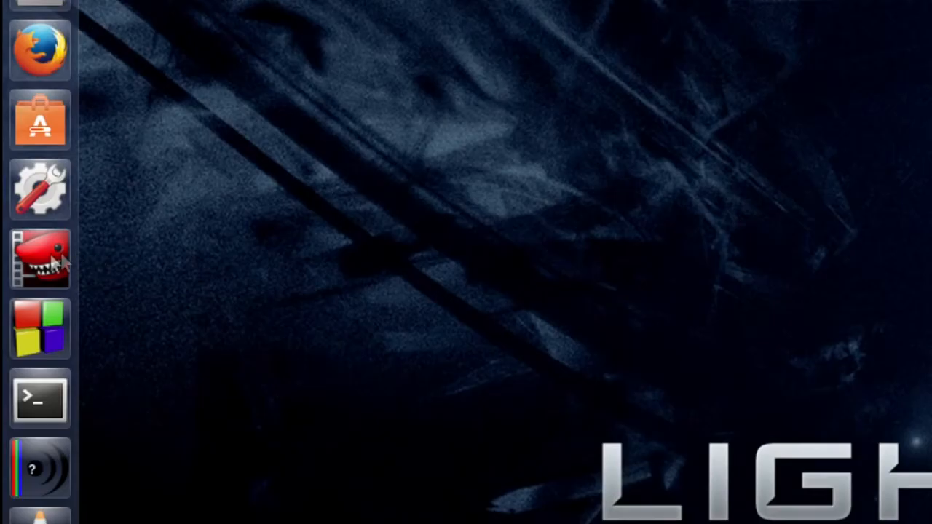
- Launch Lightworks on Ubuntu and set Fullscreen window to No in System Settings
{"action": "left_click", "coordinate": [53, 262]}
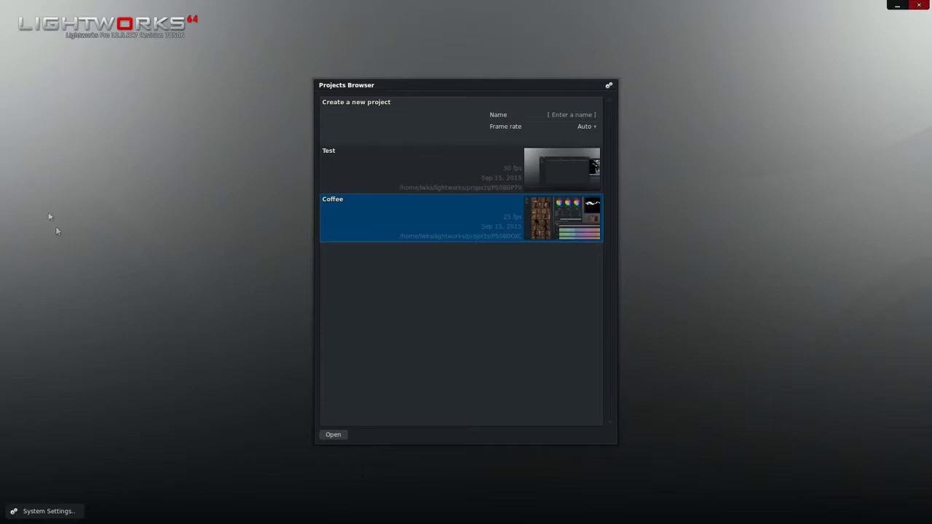
{"action": "left_click", "coordinate": [67, 513]}
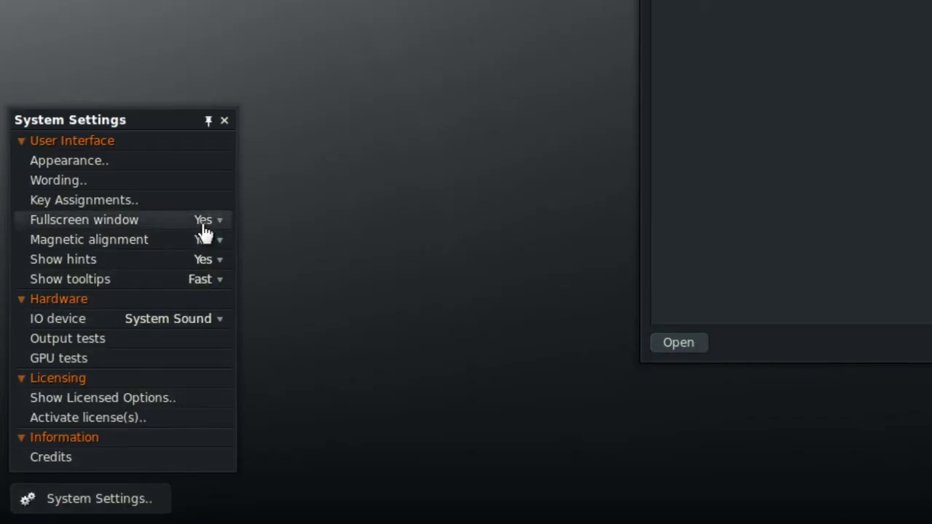
{"action": "left_click", "coordinate": [205, 219]}
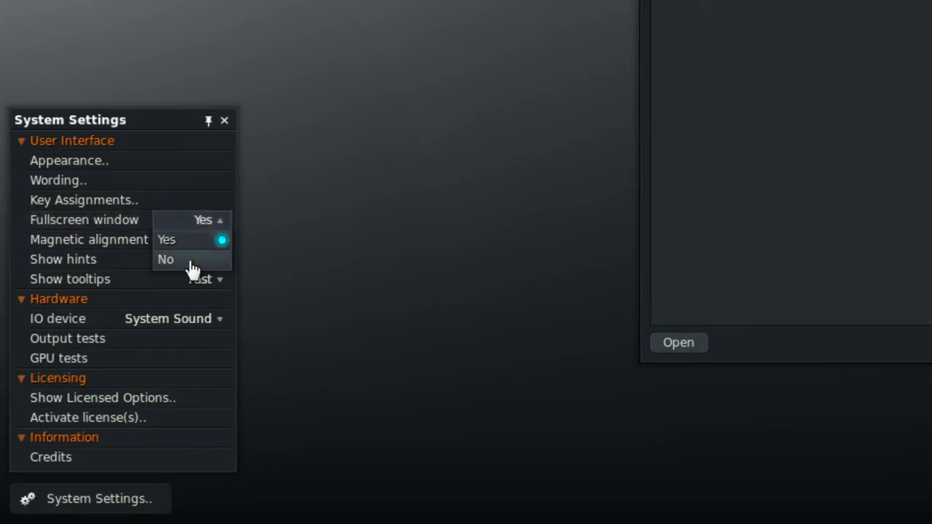
{"action": "left_click", "coordinate": [192, 264]}
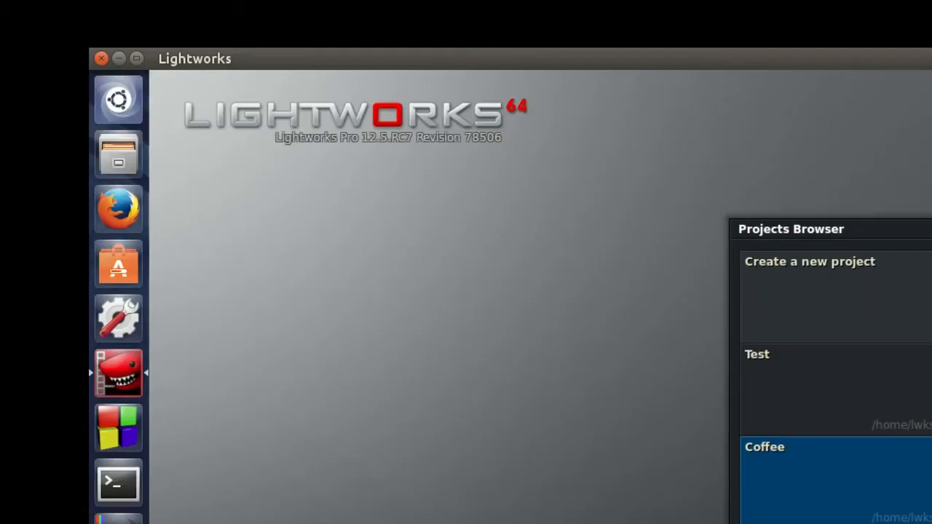
- Maximize the Lightworks window so it fills the Linux desktop across both monitors
{"action": "left_click", "coordinate": [138, 59]}
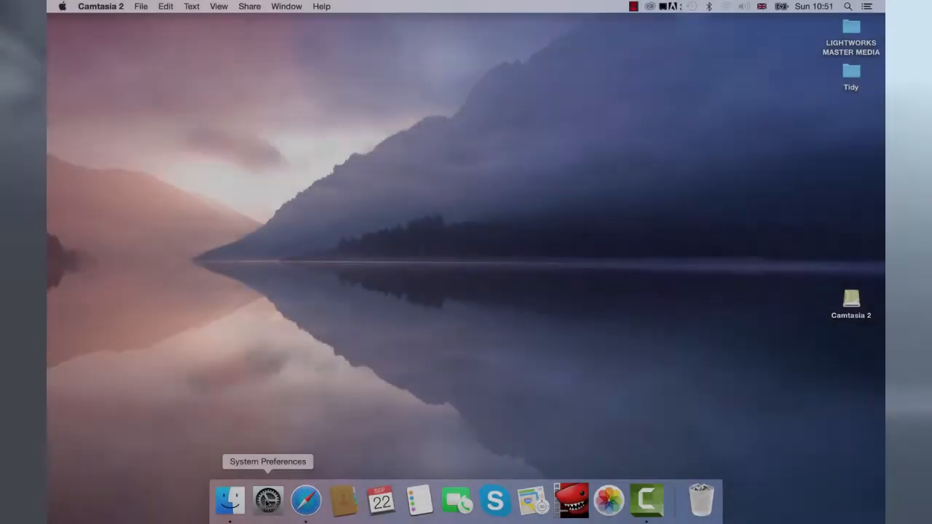
- In Mission Control preferences, uncheck 'Displays have separate Spaces' on the Mac
{"action": "left_click", "coordinate": [268, 501]}
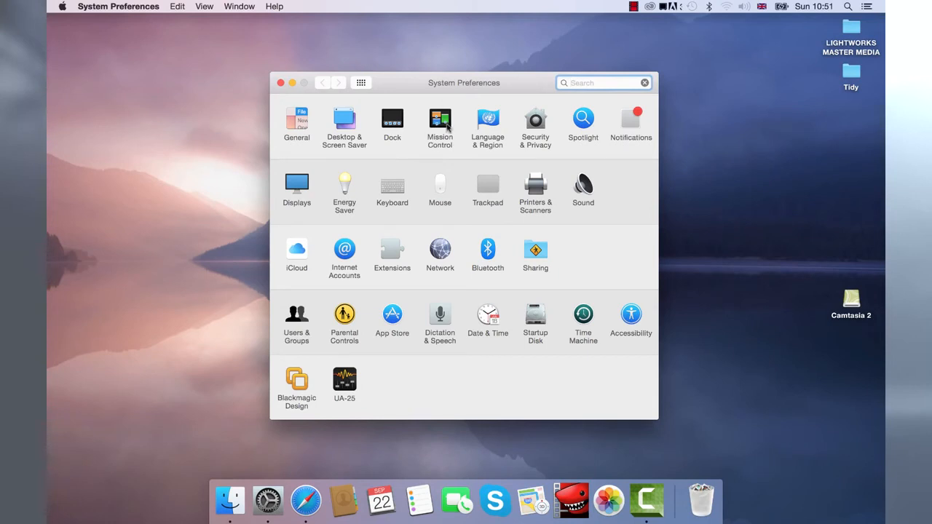
{"action": "left_click", "coordinate": [439, 123]}
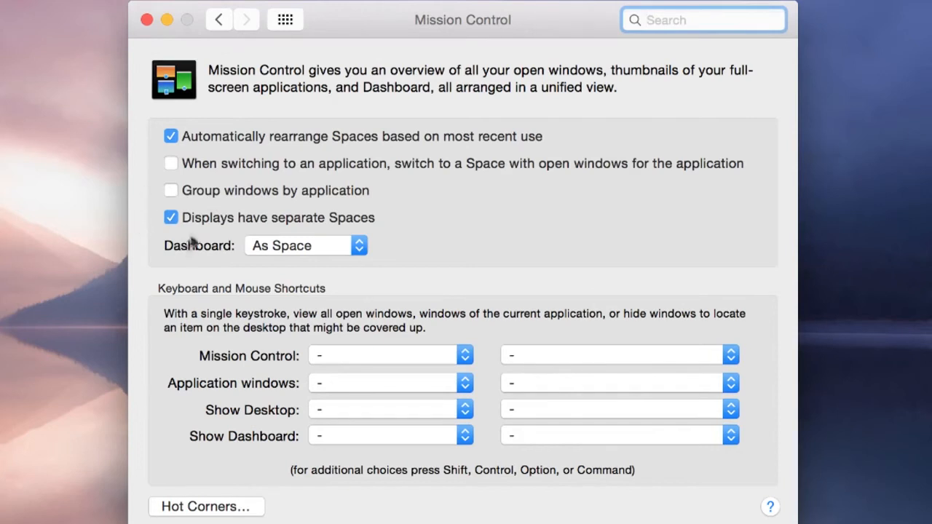
{"action": "left_click", "coordinate": [294, 197]}
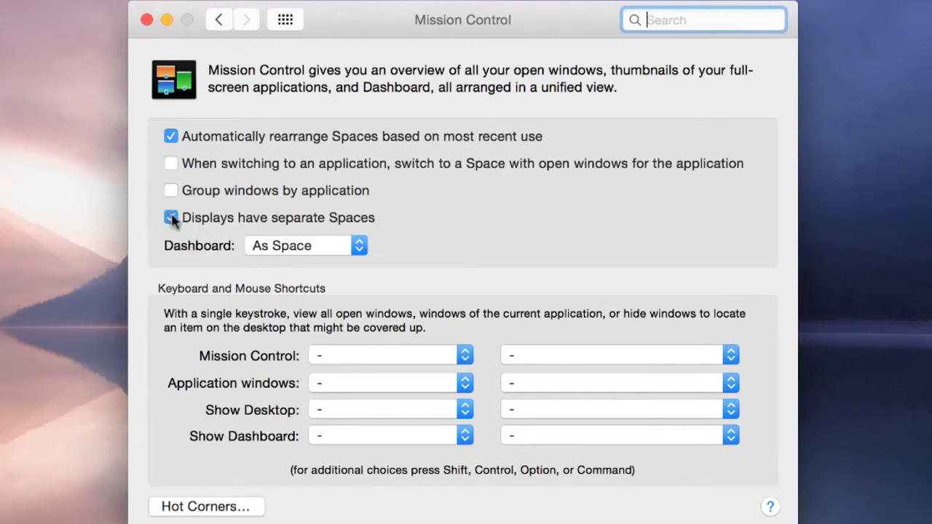